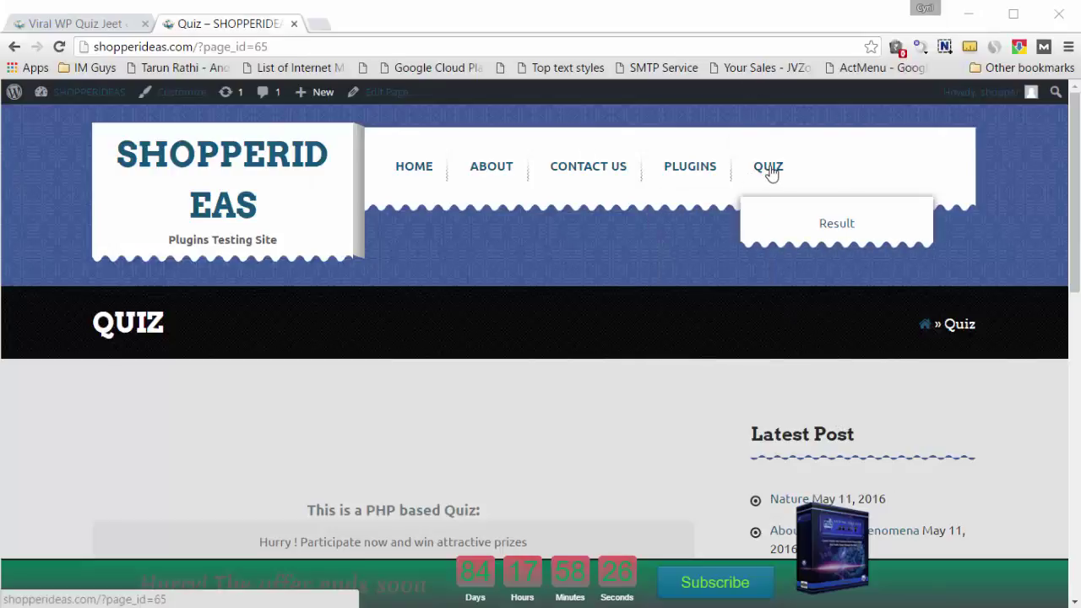
click(771, 168)
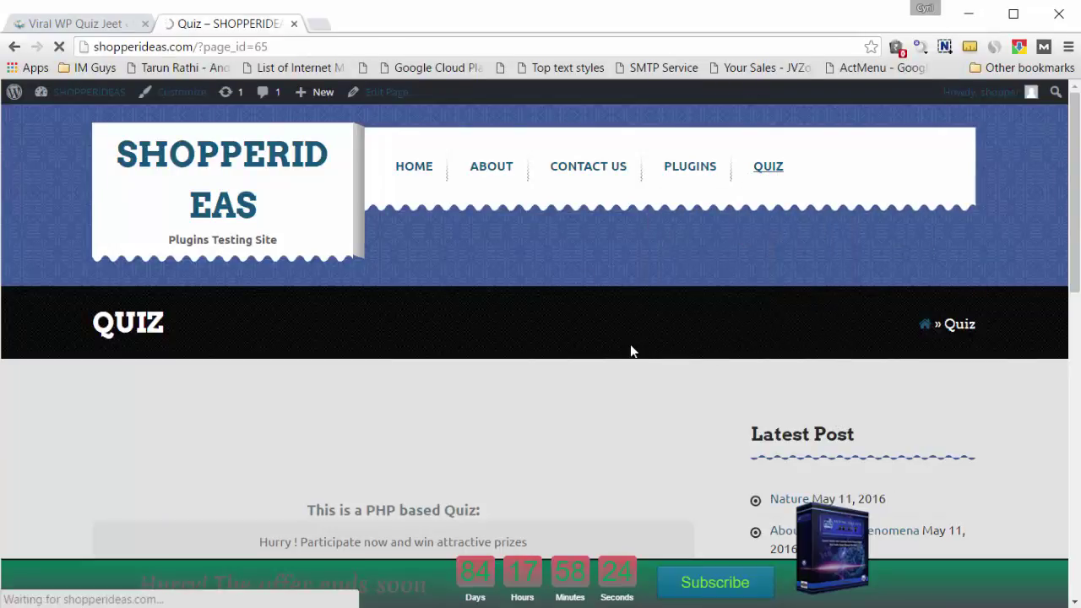
scroll(521, 353, down, 5)
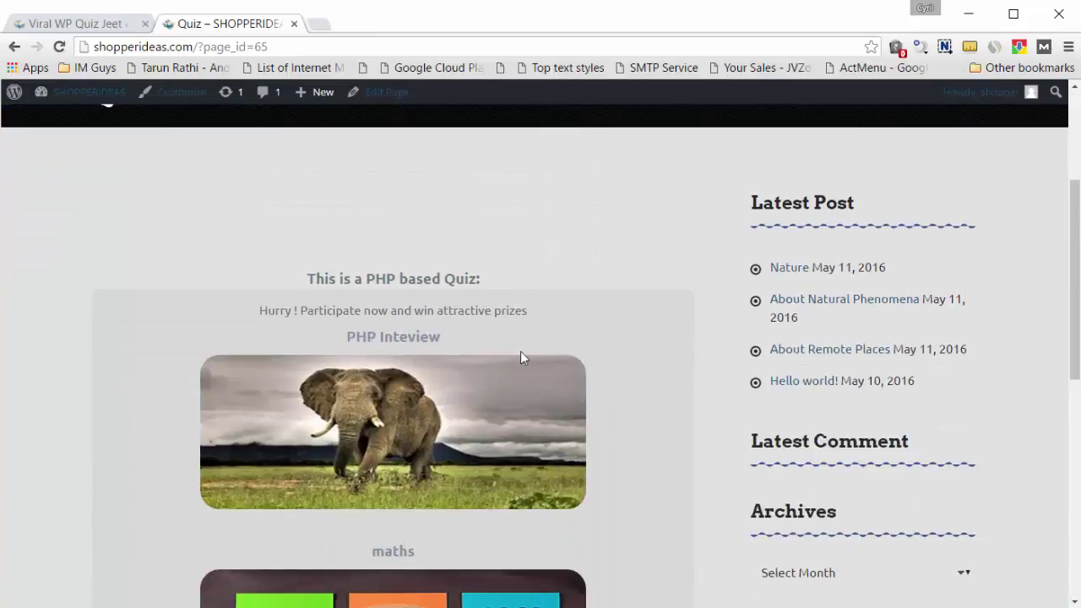
scroll(507, 358, down, 1)
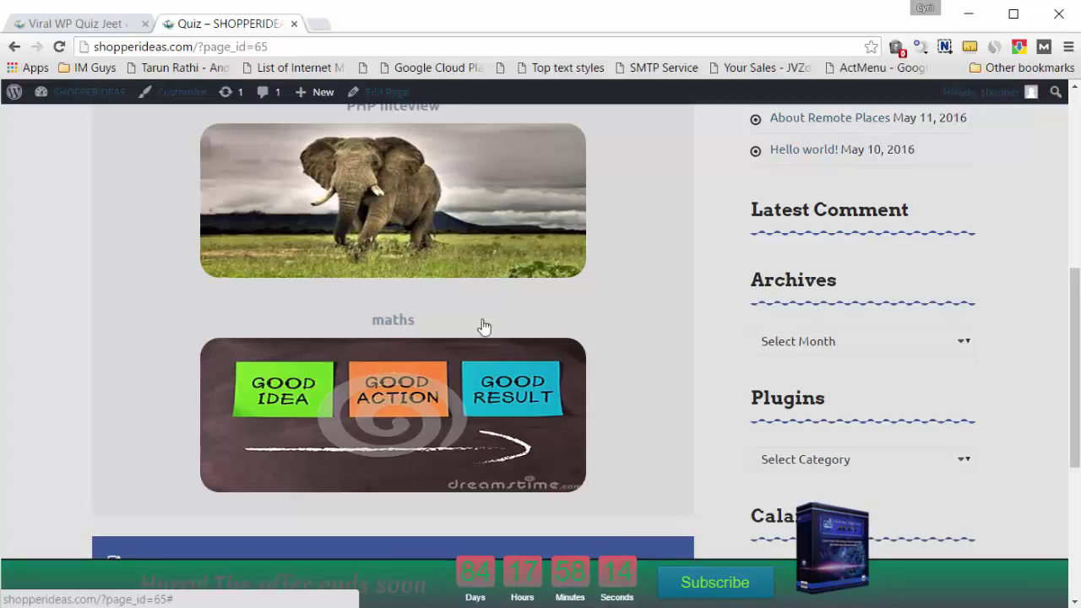
scroll(482, 326, up, 2)
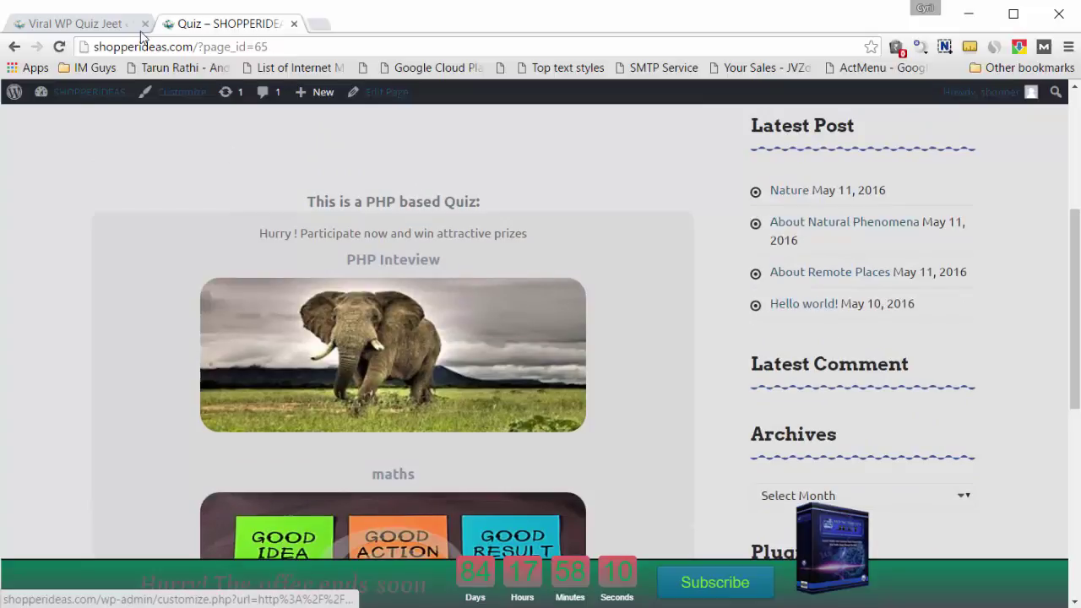
Bring up the Viral WP Quiz Jeet settings page in admin and scroll through its options.
click(113, 25)
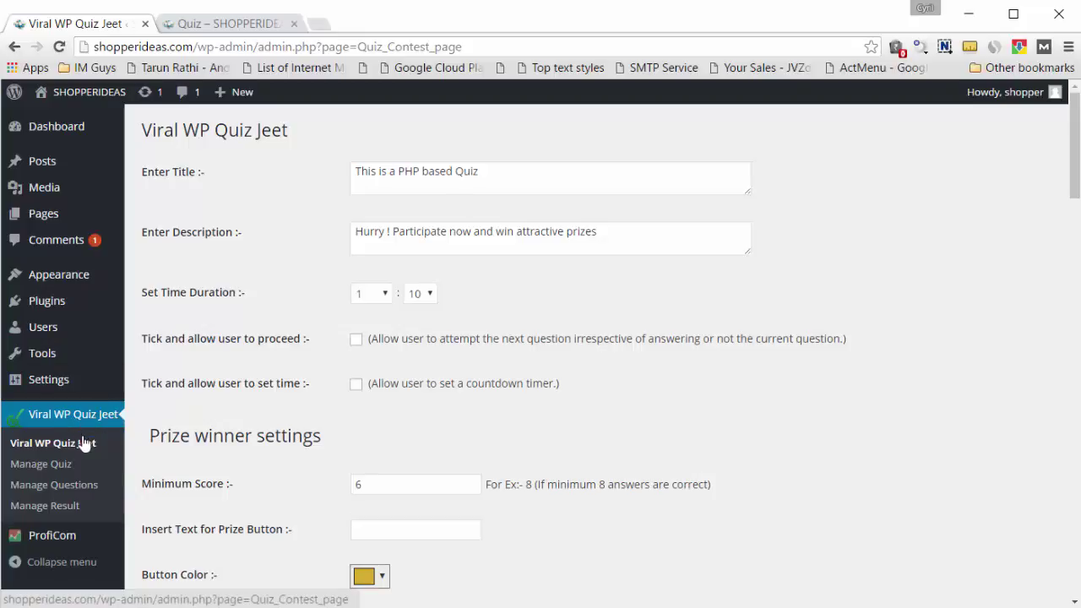
click(3, 469)
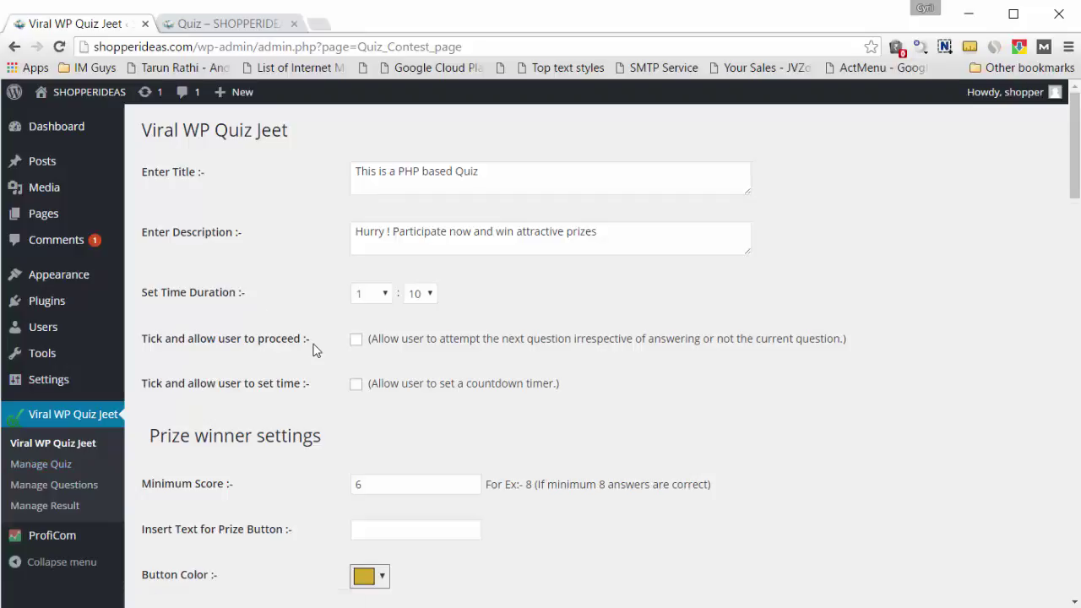
scroll(321, 304, down, 5)
scroll(389, 299, down, 5)
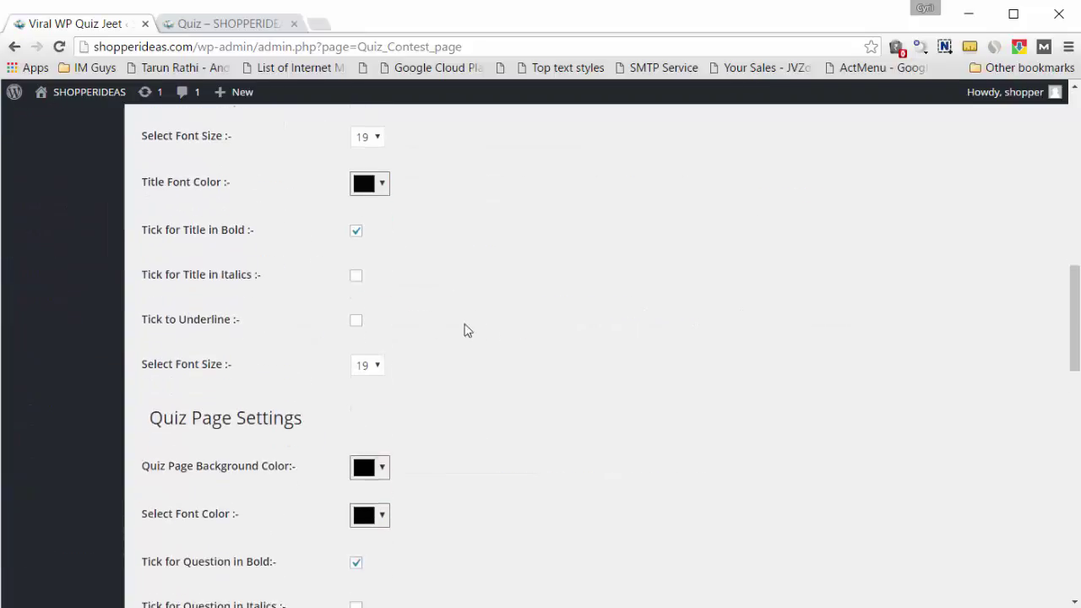
scroll(591, 380, down, 5)
scroll(684, 295, up, 10)
scroll(676, 237, up, 10)
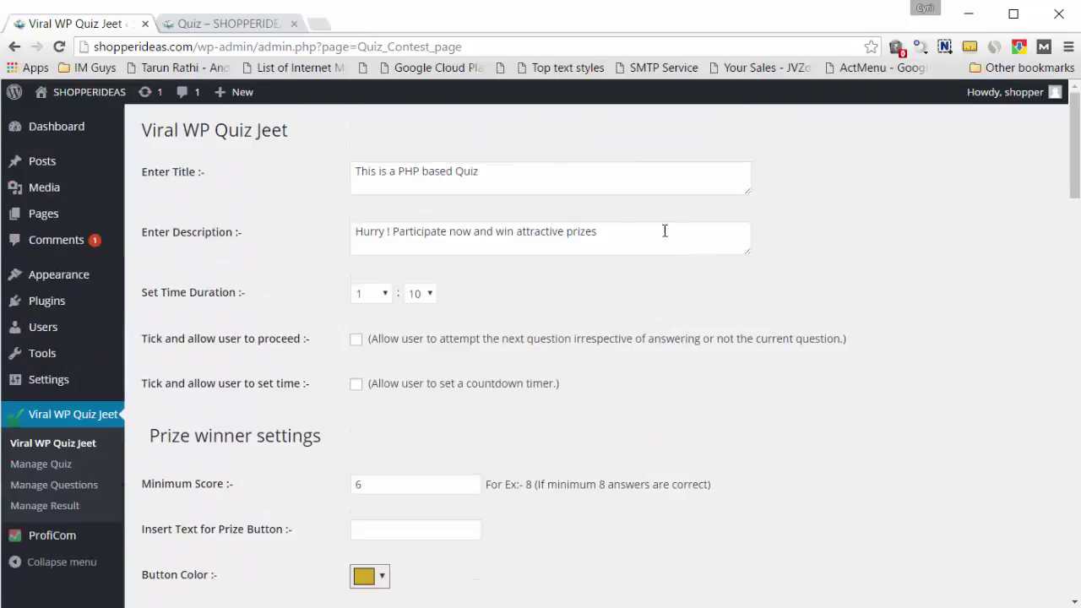
Review the PHP quiz title, description and time duration, leaving the duration at 1 minute.
drag(505, 174, 378, 172)
click(438, 235)
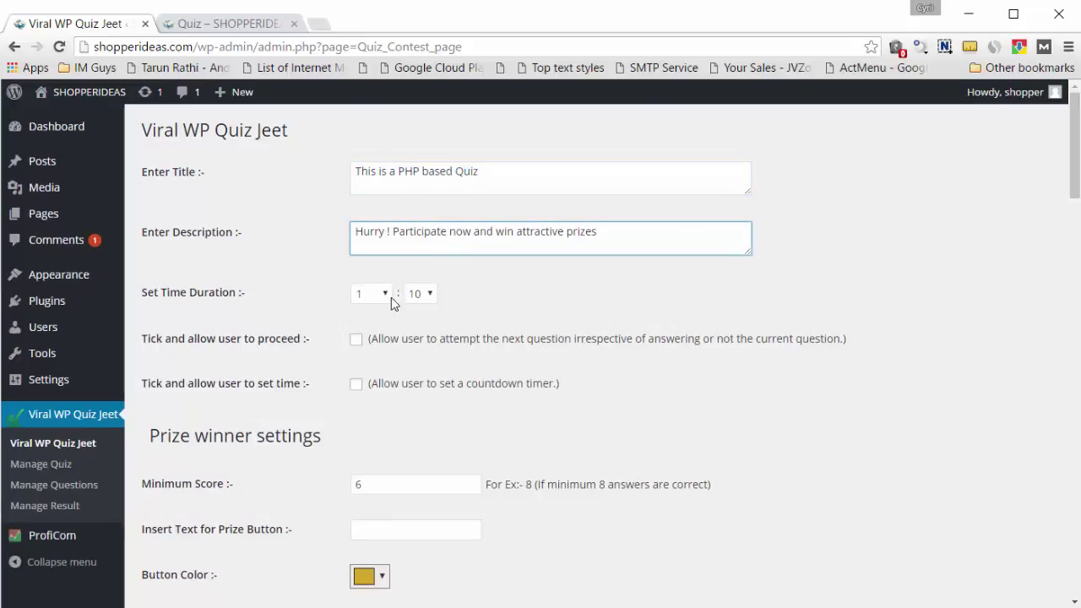
click(377, 300)
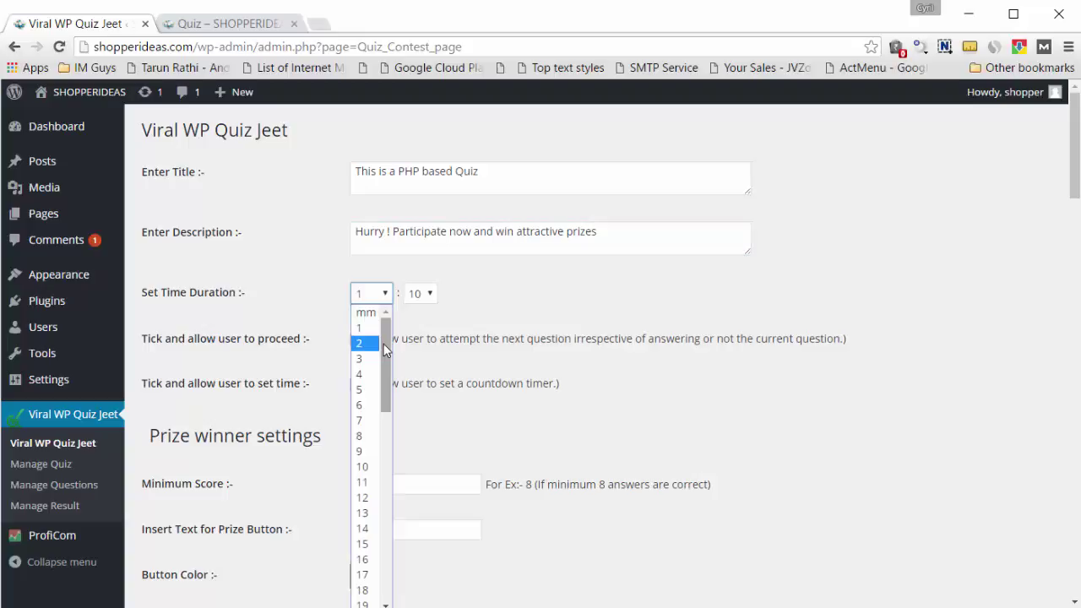
click(593, 317)
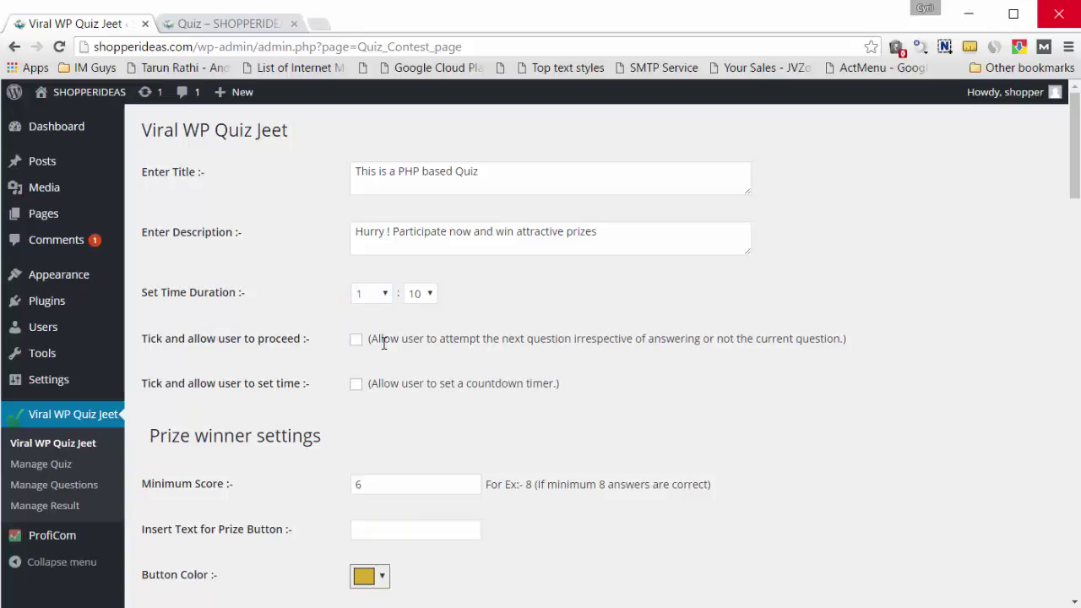
scroll(321, 396, down, 1)
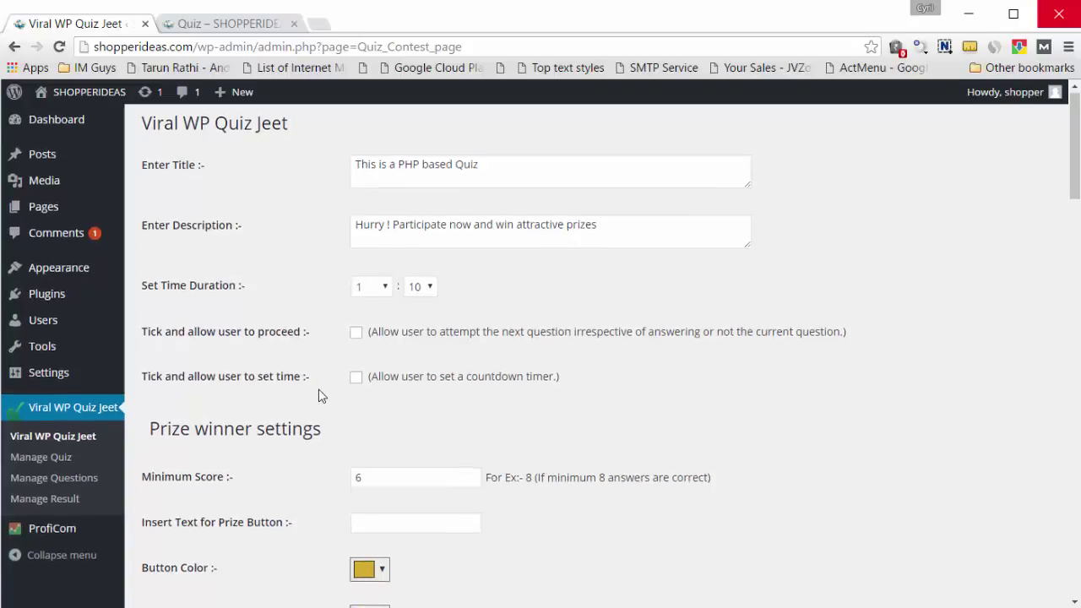
scroll(391, 360, down, 3)
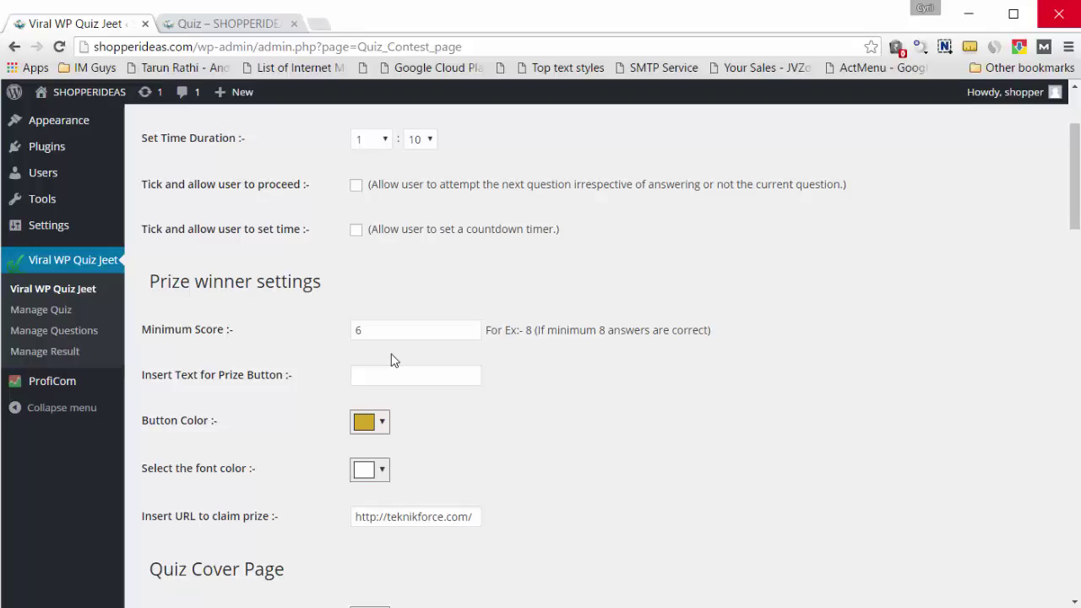
scroll(797, 381, down, 1)
scroll(797, 381, down, 1)
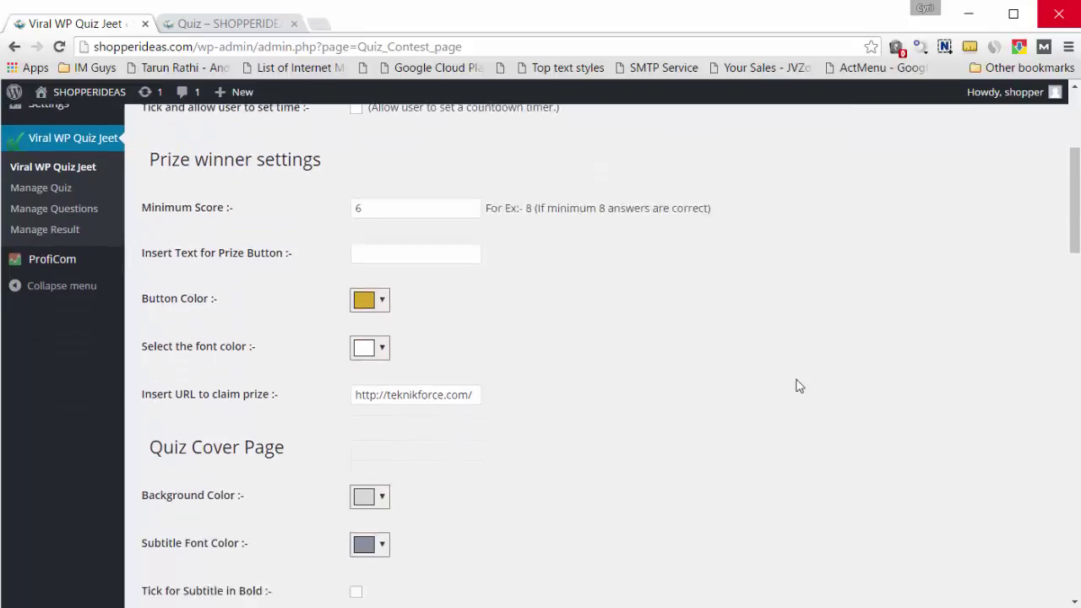
scroll(796, 381, down, 1)
scroll(796, 381, down, 1)
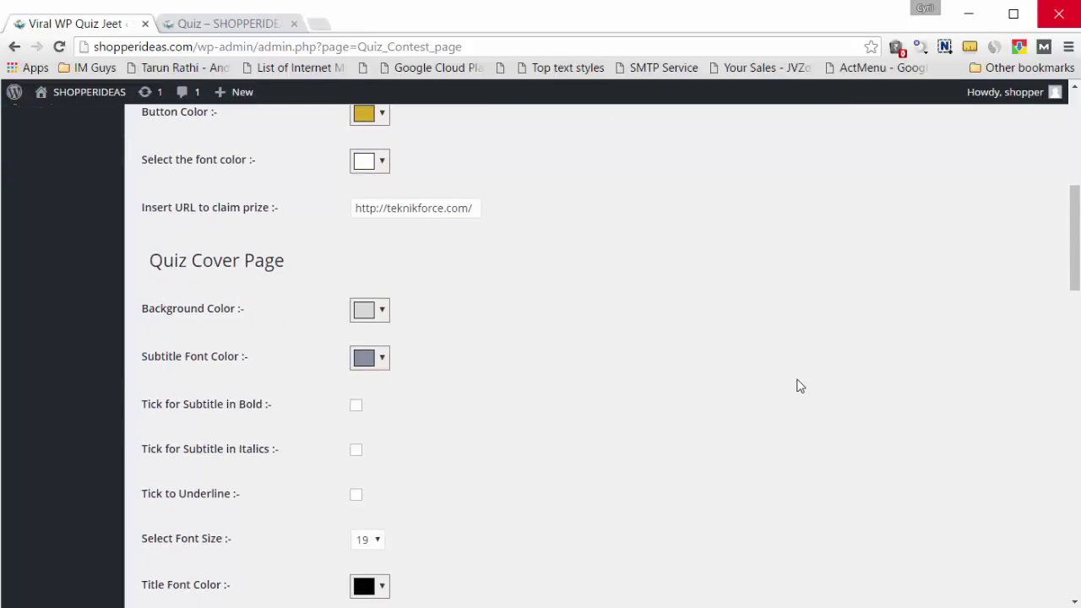
scroll(799, 386, down, 1)
scroll(800, 385, down, 1)
scroll(800, 385, down, 1)
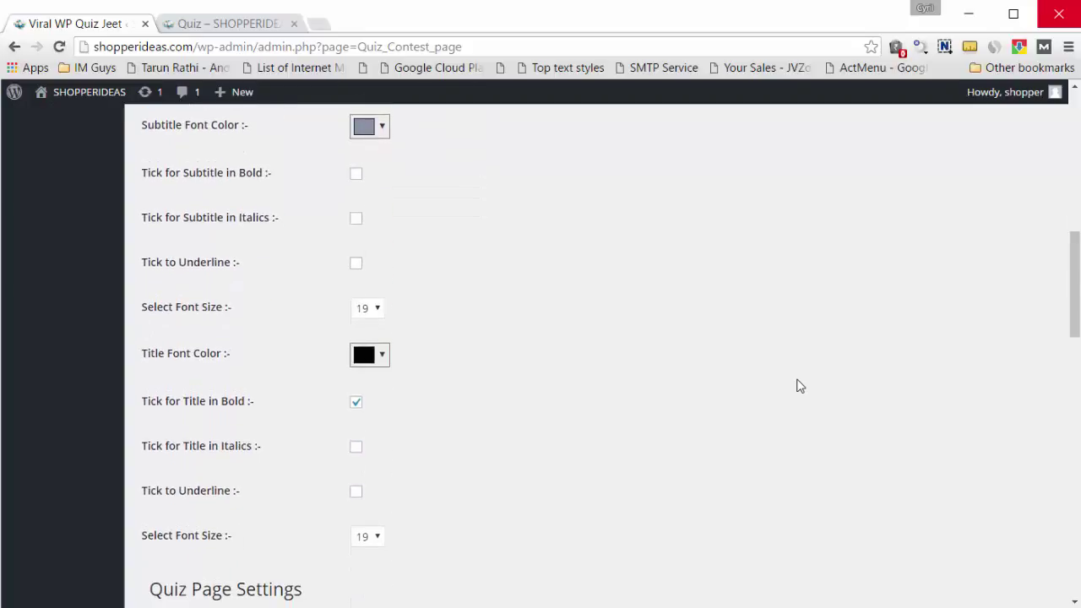
scroll(794, 384, down, 1)
scroll(744, 376, down, 1)
scroll(700, 369, down, 2)
scroll(699, 371, down, 2)
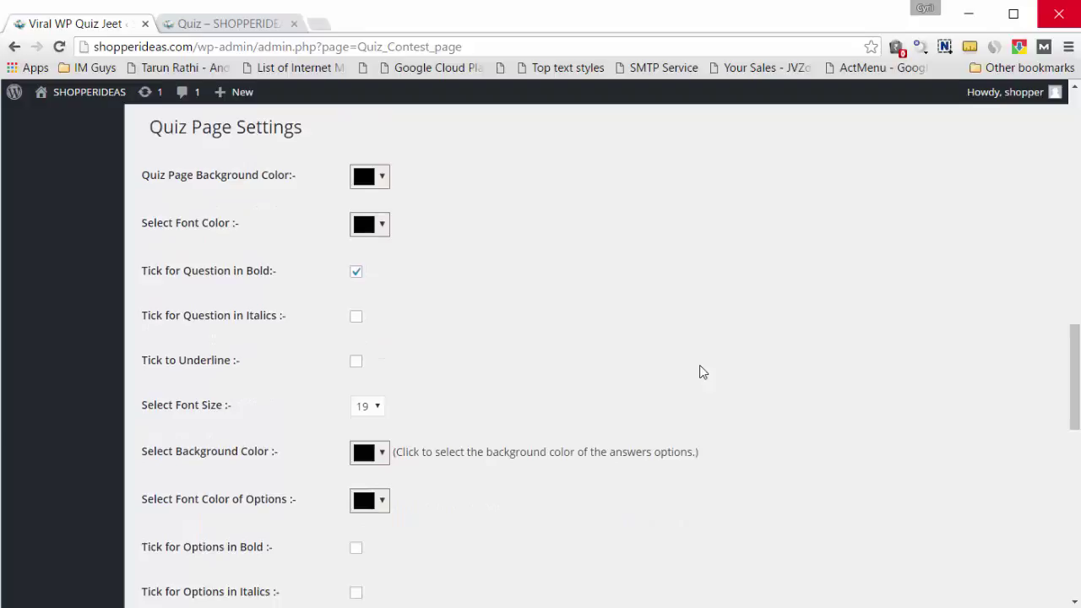
scroll(700, 371, down, 1)
scroll(700, 371, down, 1)
scroll(699, 372, down, 1)
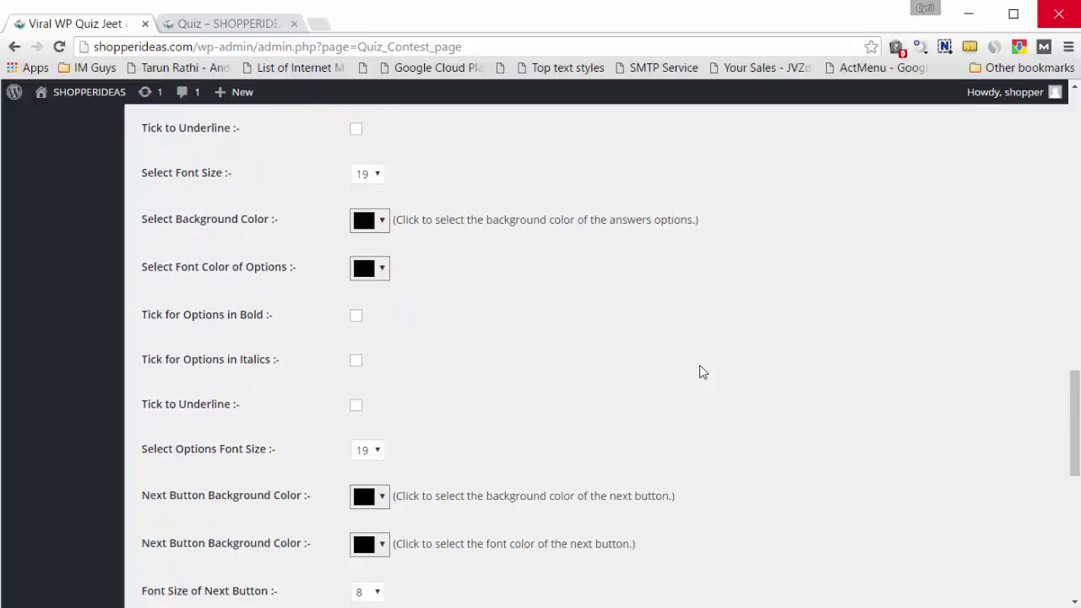
scroll(699, 372, down, 1)
scroll(700, 372, down, 1)
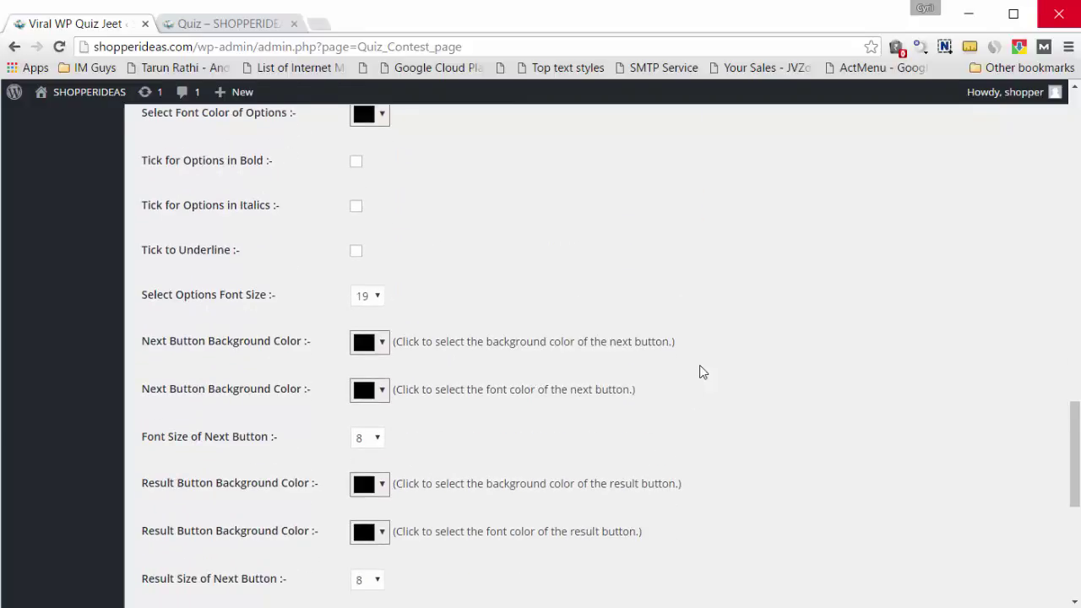
scroll(699, 371, down, 3)
scroll(700, 372, down, 3)
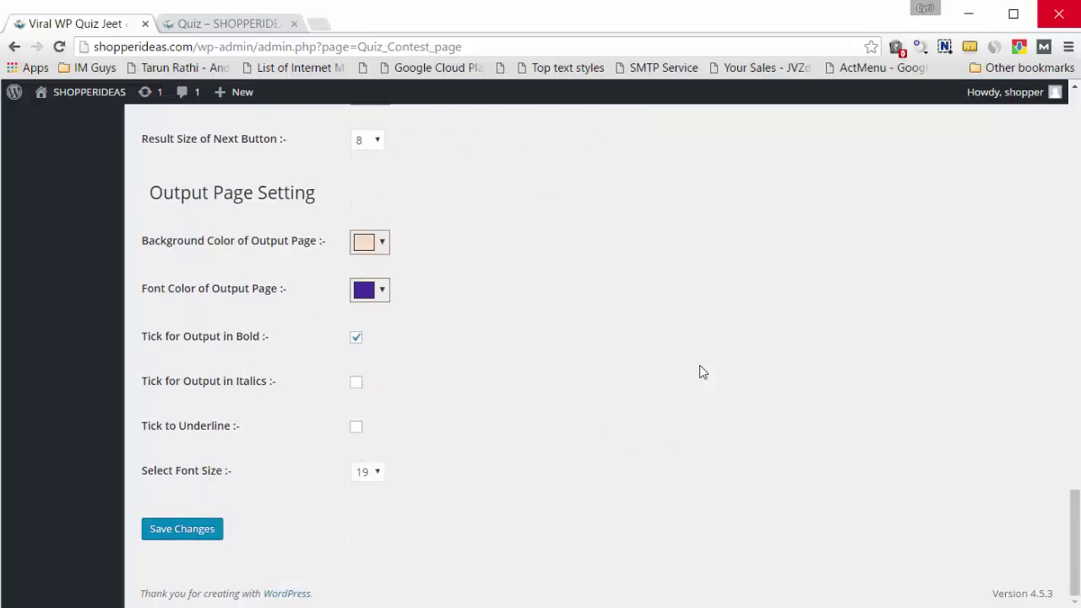
scroll(700, 372, up, 2)
scroll(699, 371, down, 2)
scroll(699, 372, up, 9)
scroll(700, 372, up, 6)
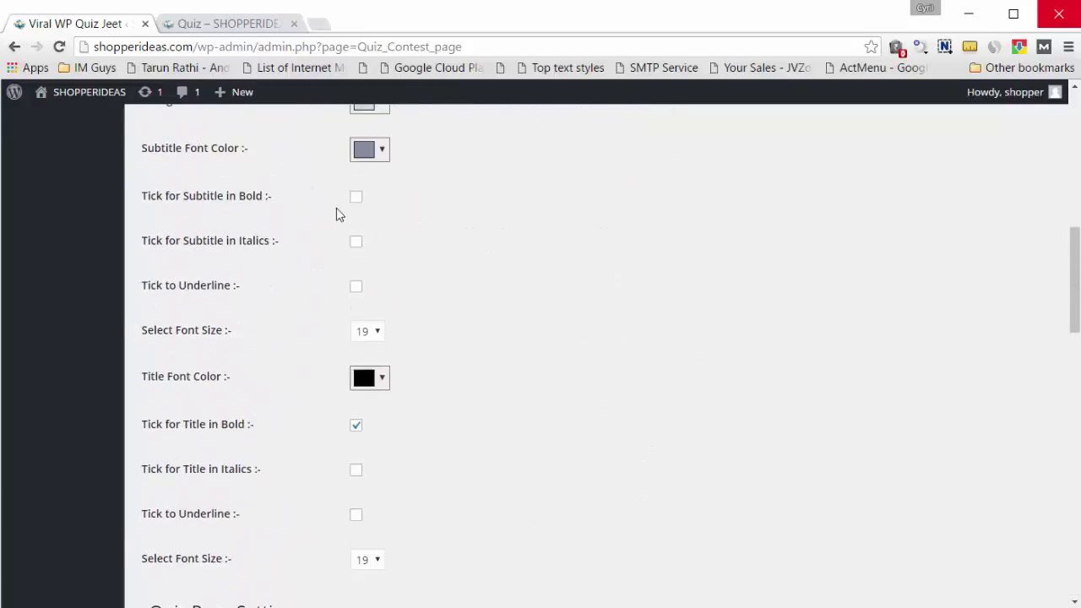
scroll(599, 297, up, 2)
scroll(599, 297, down, 5)
scroll(599, 297, down, 4)
scroll(599, 297, down, 5)
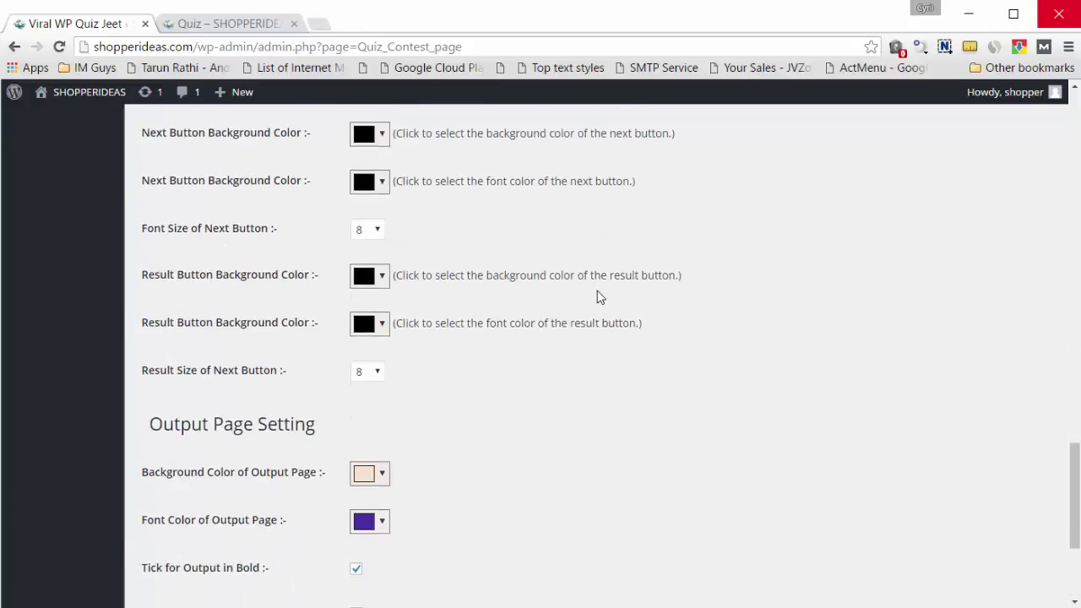
scroll(599, 297, up, 5)
scroll(599, 296, up, 5)
scroll(598, 296, up, 5)
scroll(599, 297, up, 5)
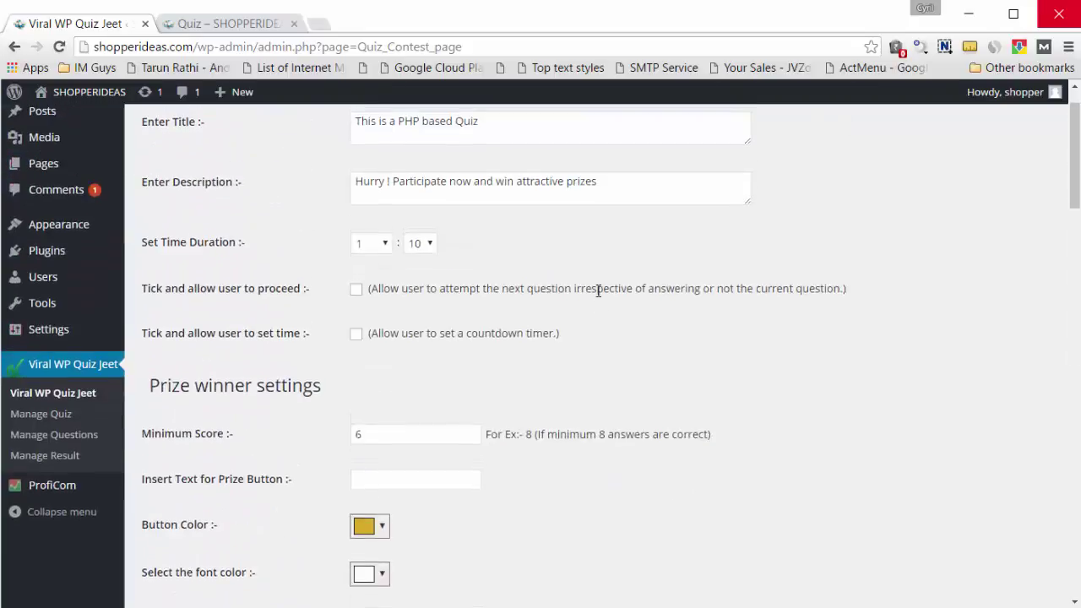
scroll(598, 291, up, 1)
click(24, 467)
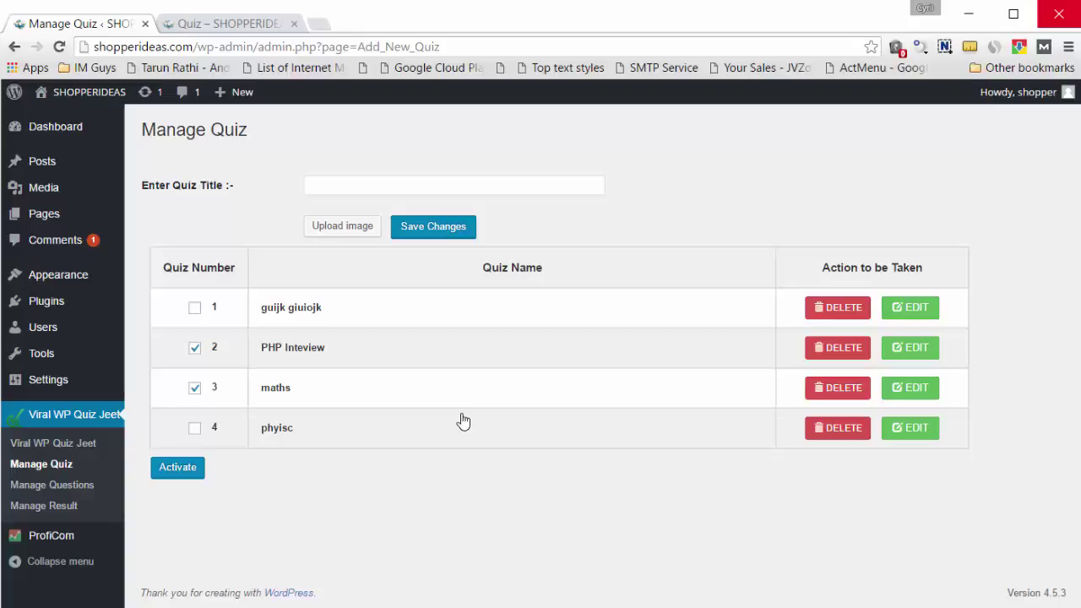
click(549, 187)
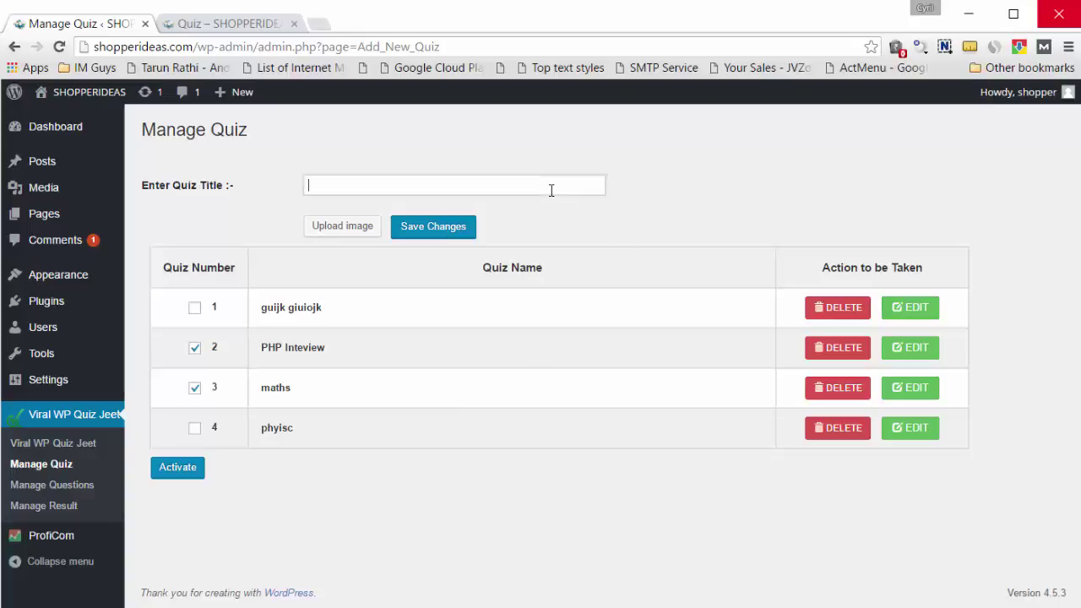
click(232, 24)
scroll(394, 326, down, 3)
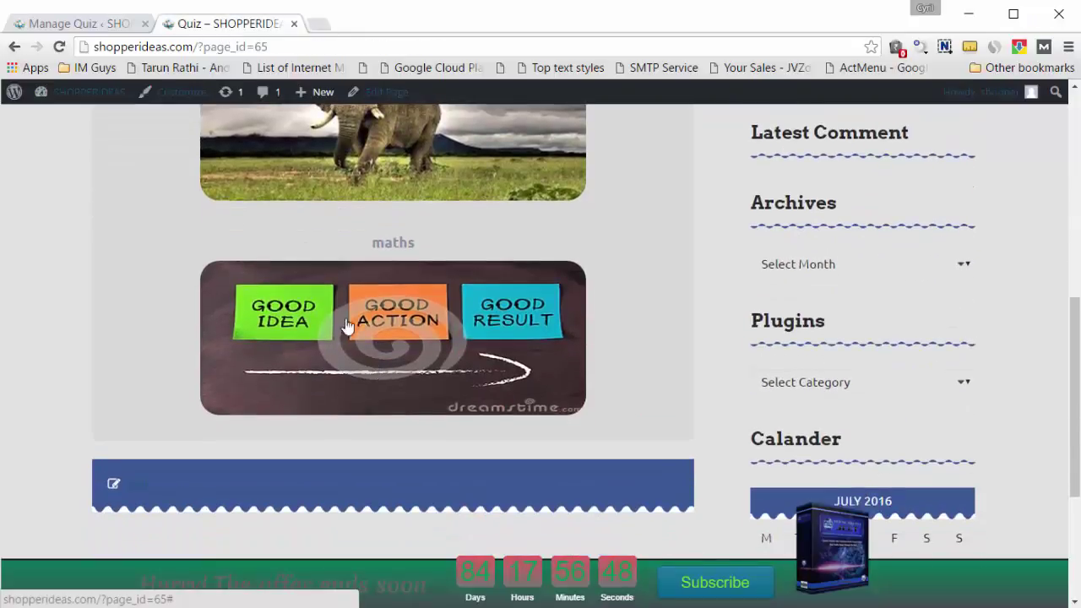
click(82, 31)
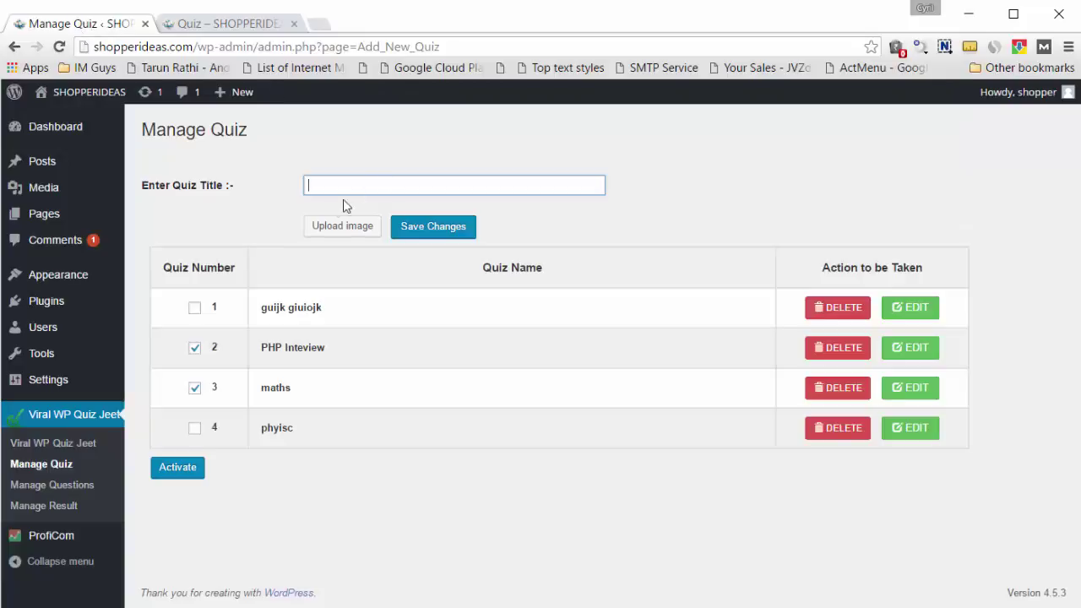
click(194, 428)
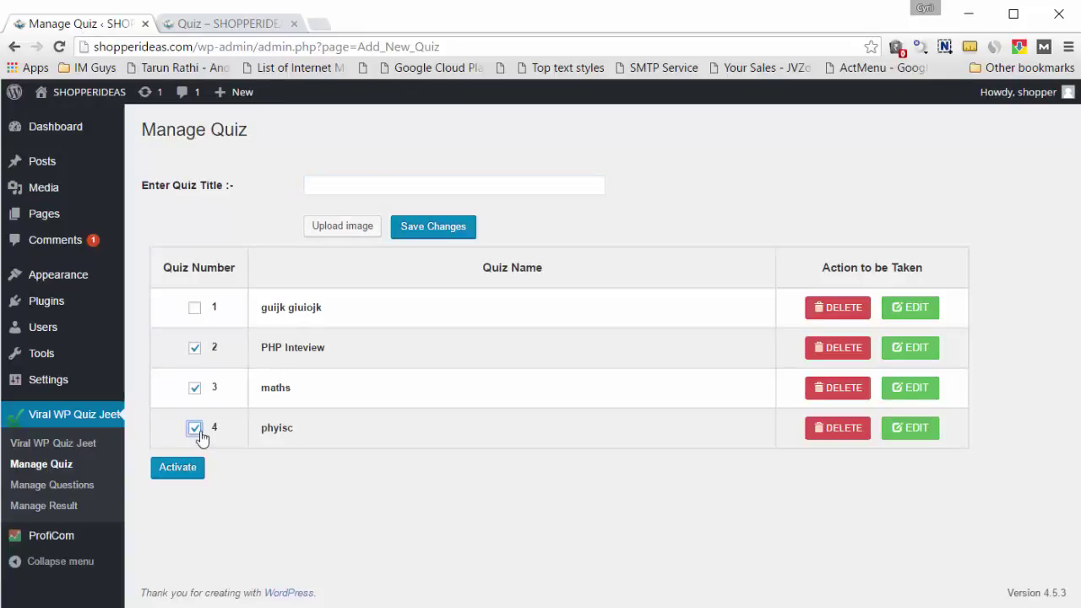
click(196, 429)
click(195, 430)
click(195, 429)
click(425, 186)
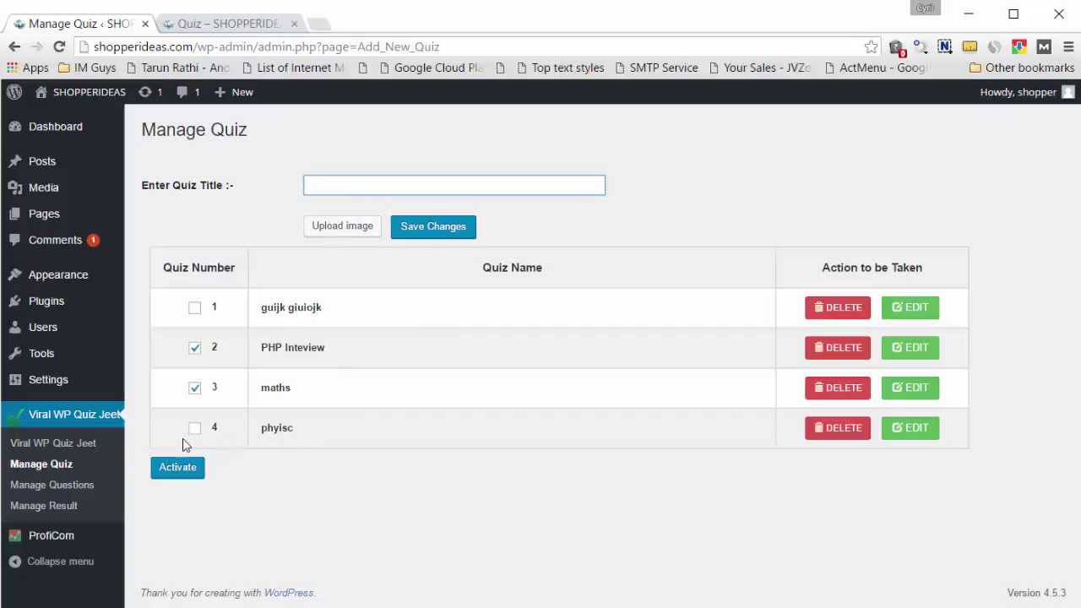
Browse the Manage Questions list of quiz questions.
click(71, 487)
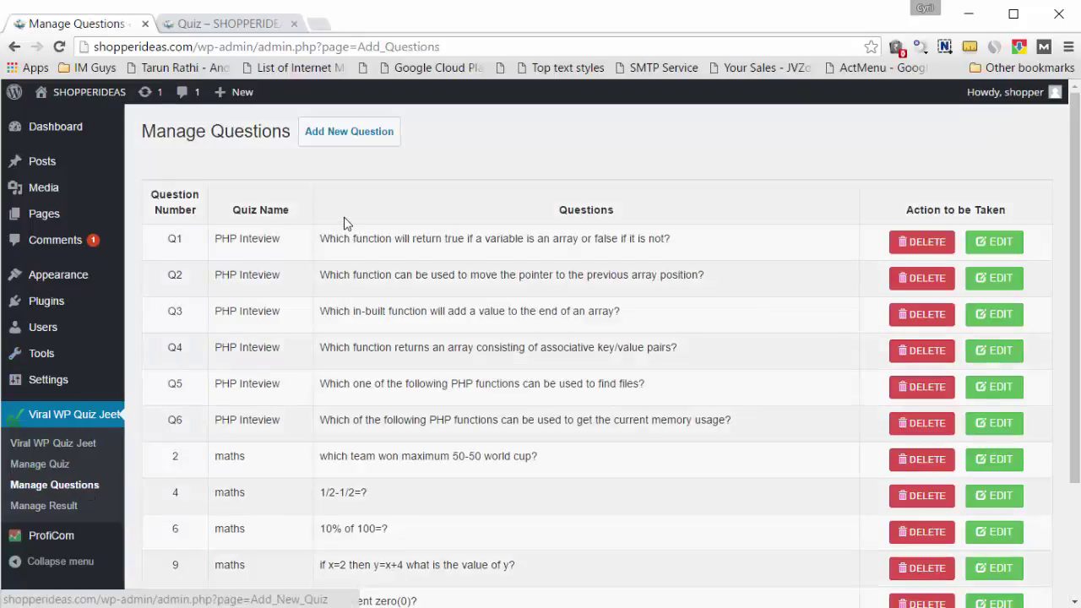
scroll(355, 216, down, 1)
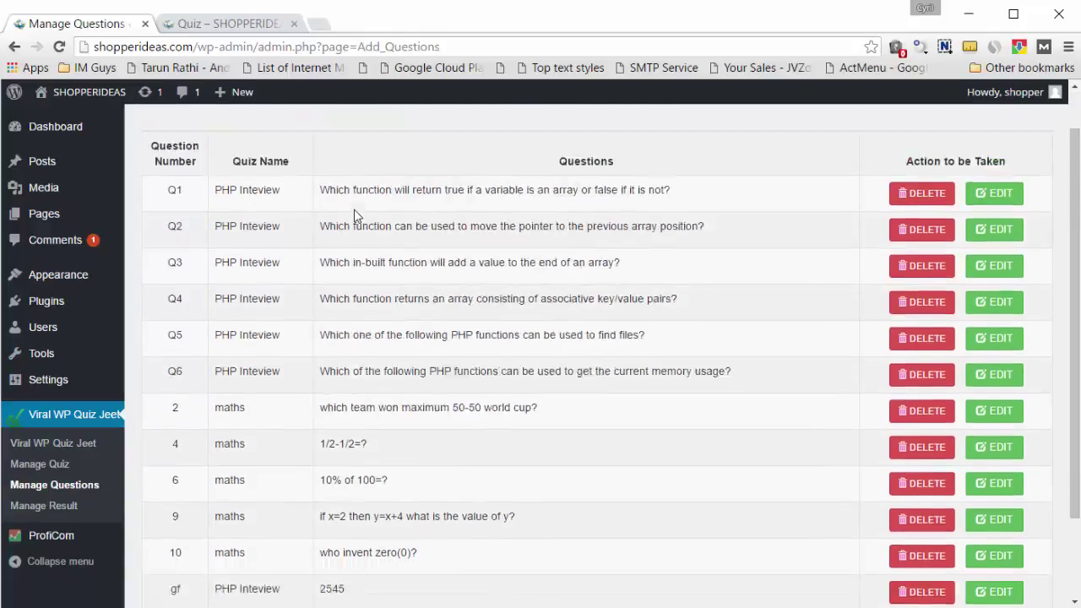
scroll(355, 215, down, 4)
scroll(364, 221, up, 5)
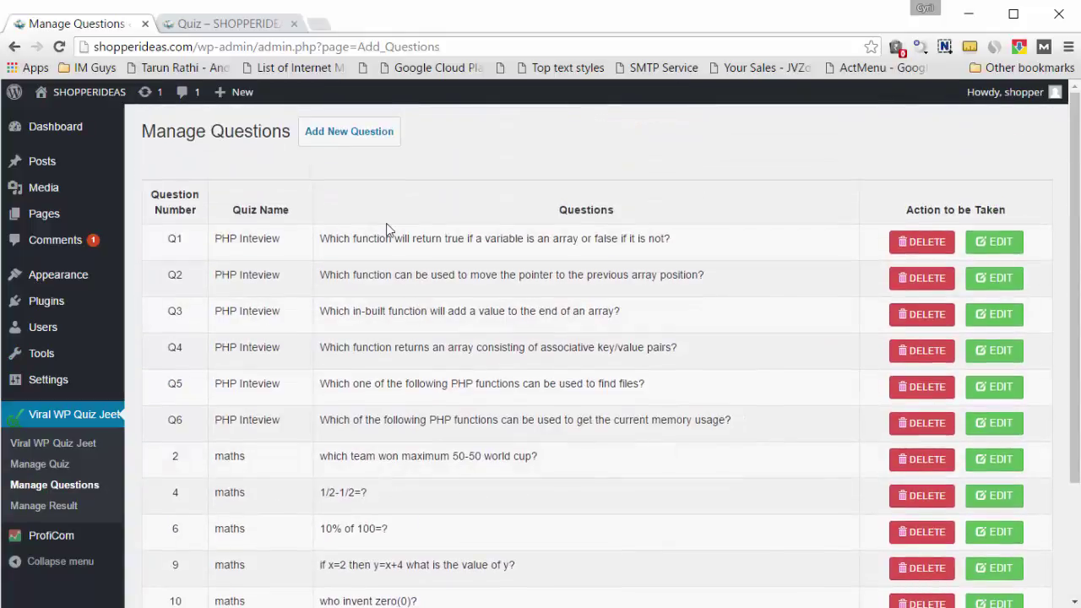
Start a new question and check the Select Quiz options, keeping PHP Inteview.
click(369, 139)
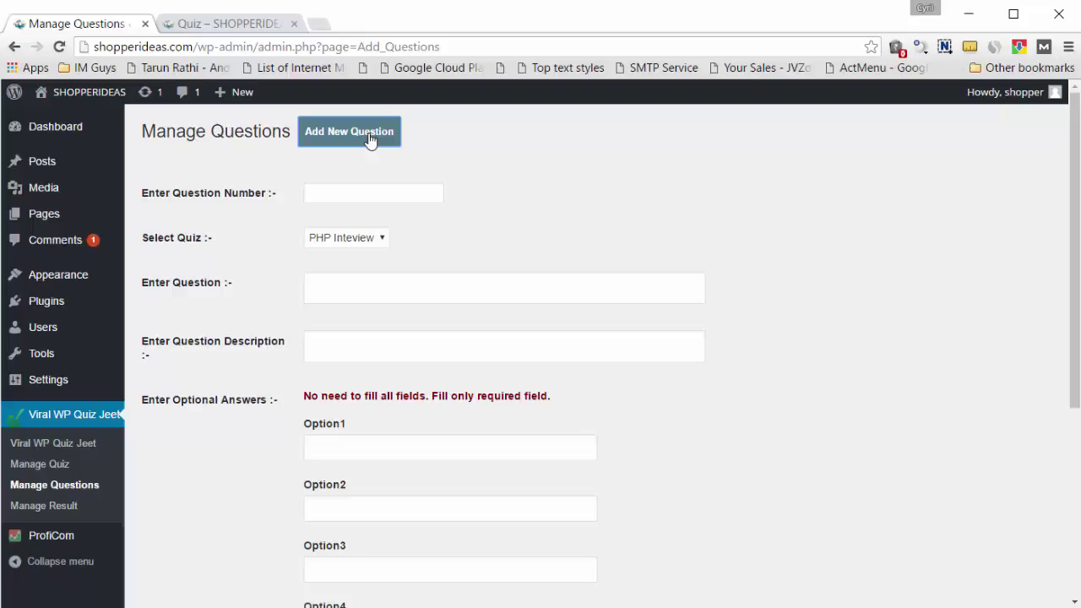
click(382, 198)
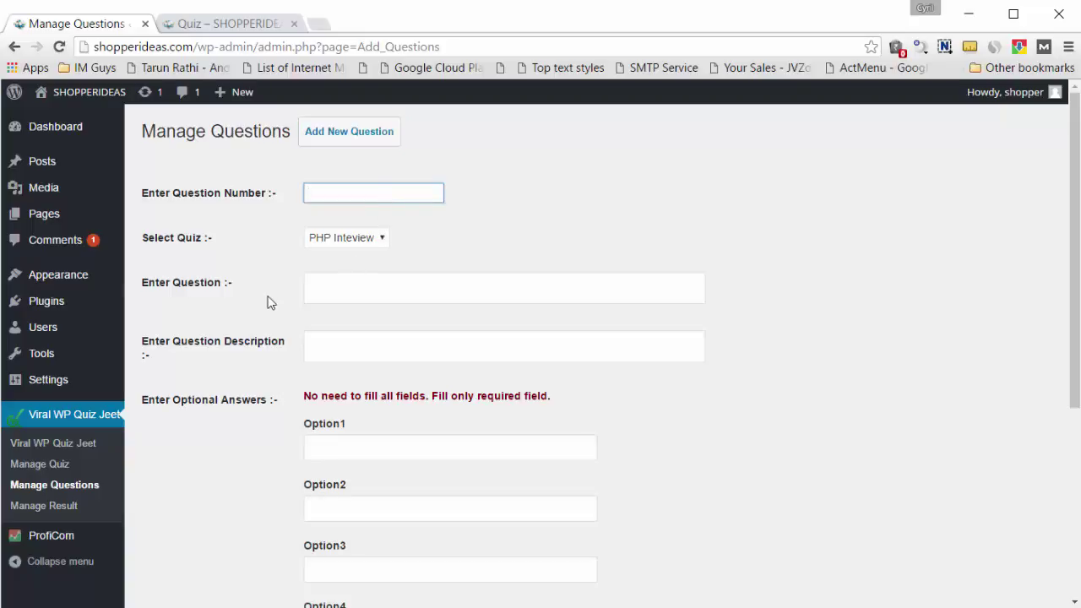
scroll(279, 287, down, 1)
click(362, 162)
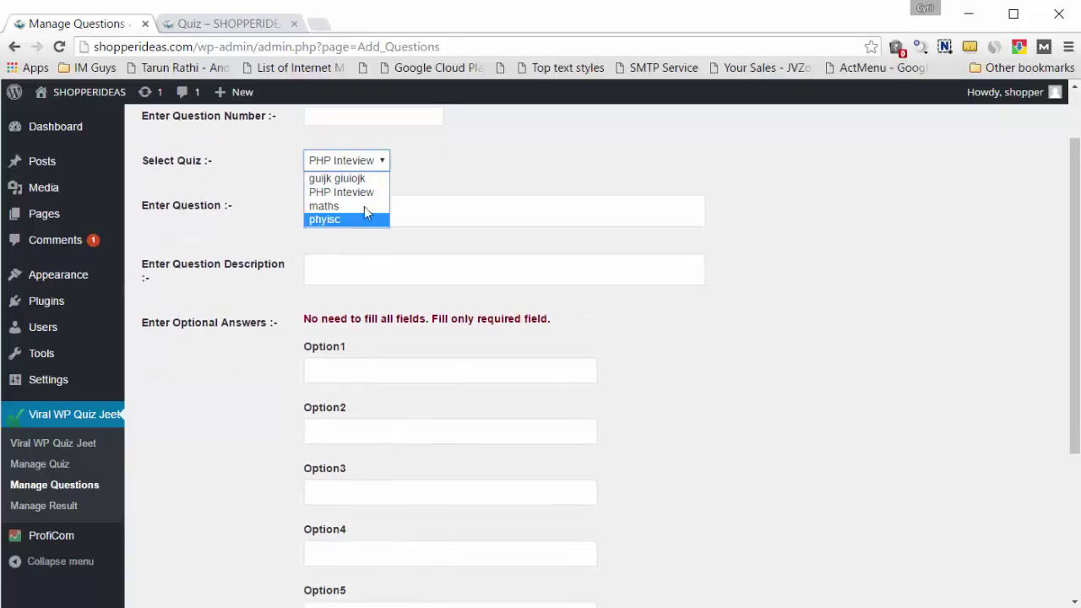
click(436, 195)
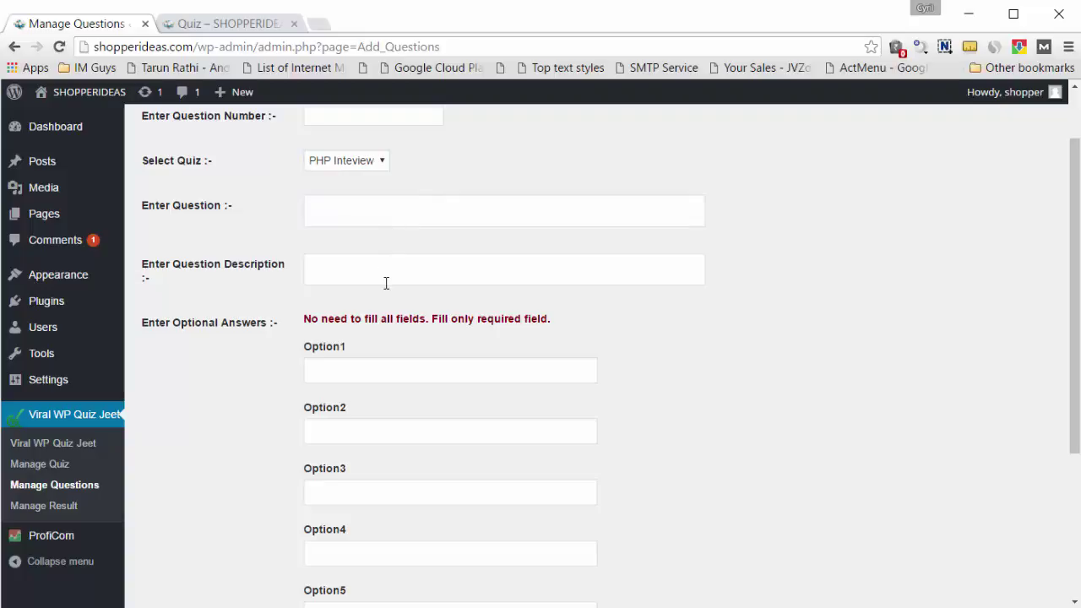
scroll(372, 308, down, 3)
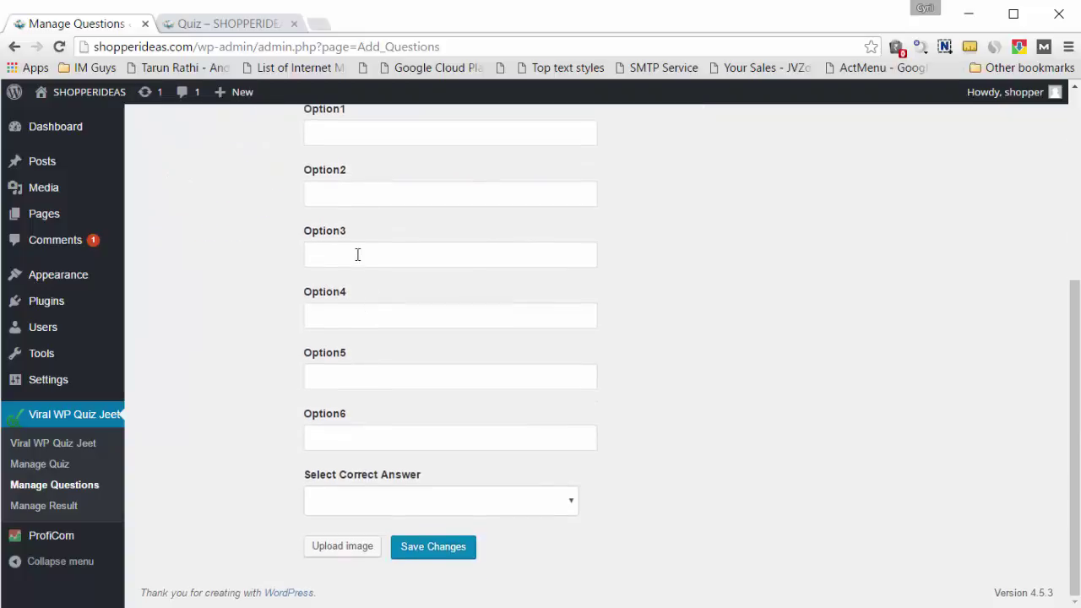
Review the correct-answer choices, then bring up the Manage Result feedback list.
click(378, 505)
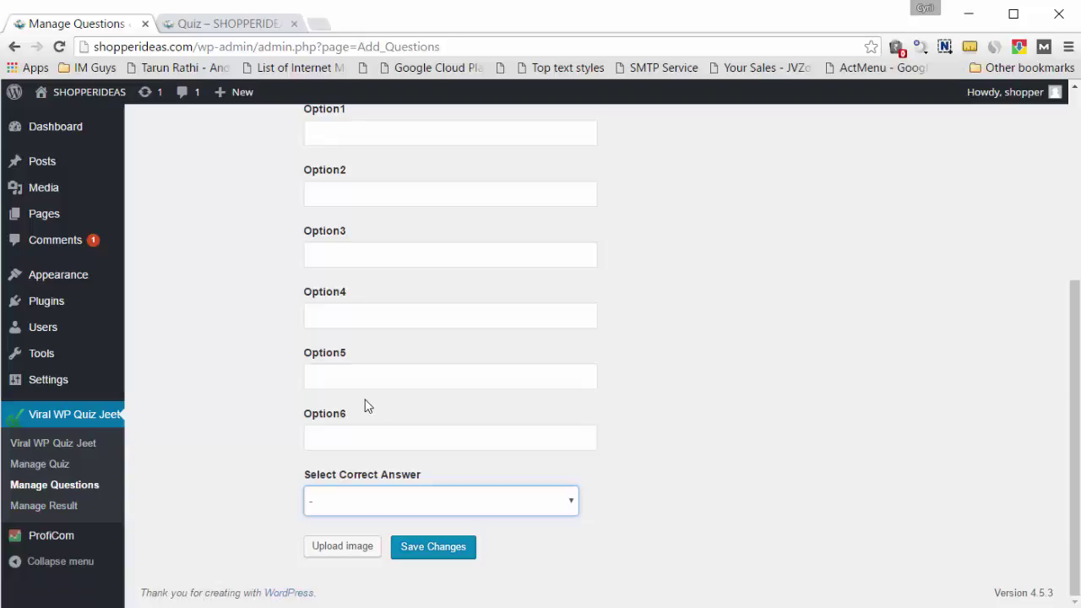
scroll(365, 406, up, 1)
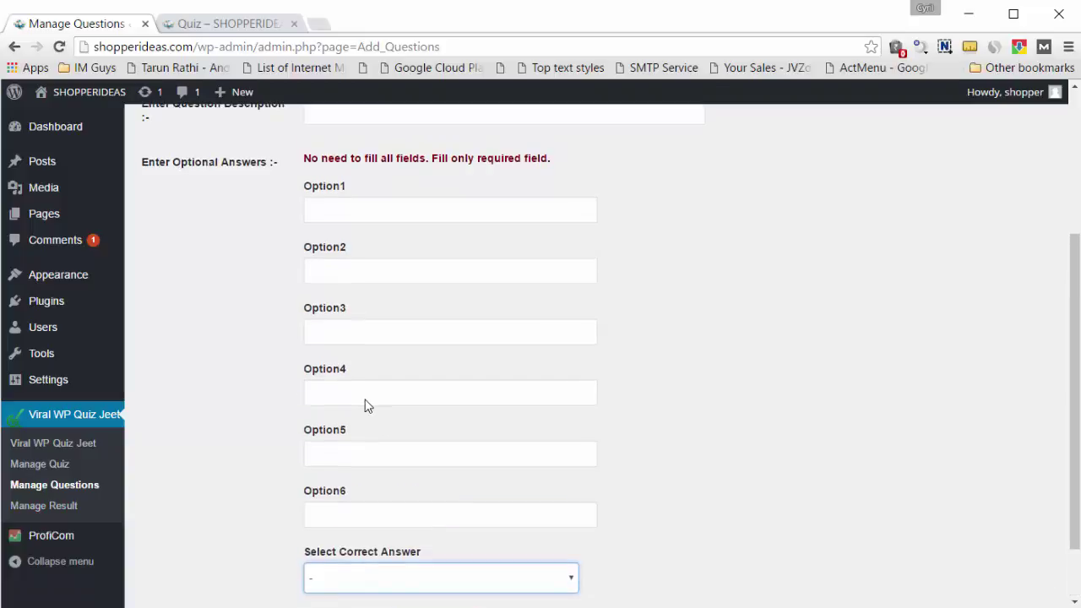
click(59, 518)
click(59, 517)
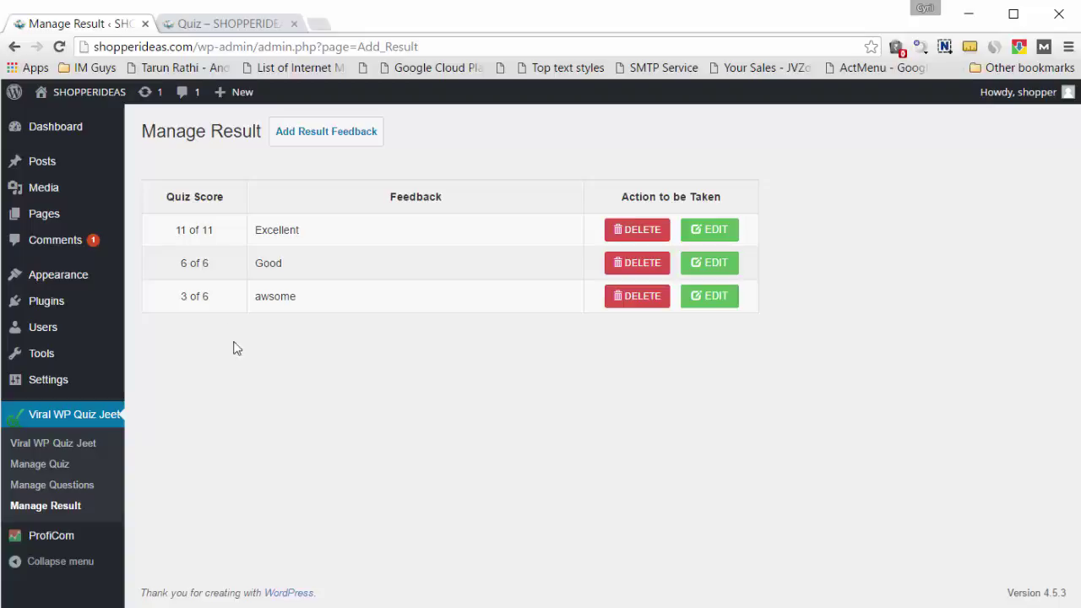
Start a result feedback with score 6 of 13, then return to the main quiz settings.
click(313, 140)
click(338, 192)
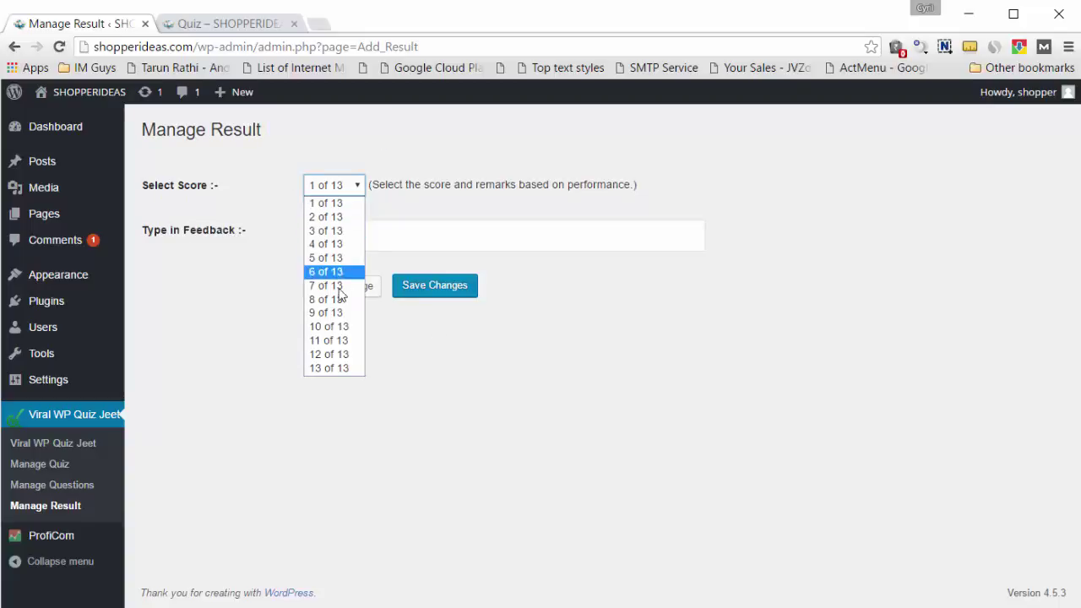
click(355, 274)
click(422, 228)
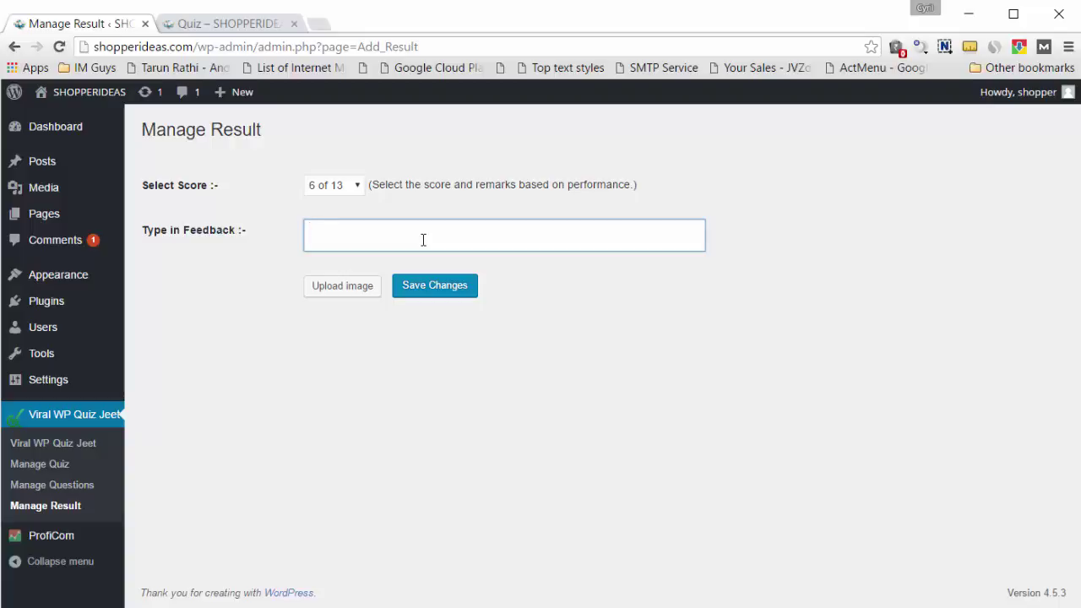
click(64, 416)
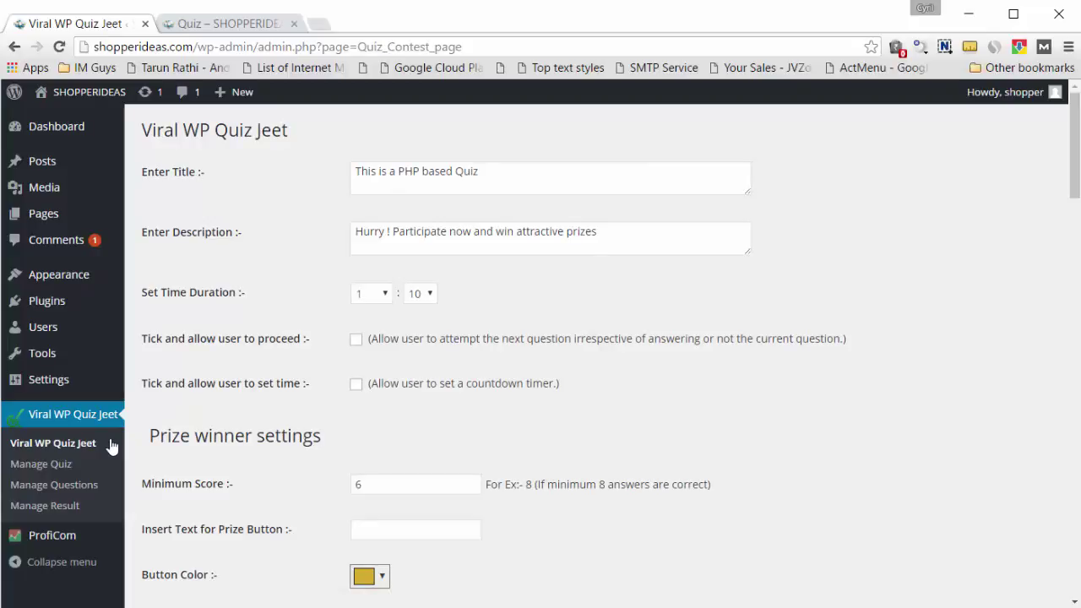
Reload the site's Run page and scroll through the timed first question about arrays.
key(ctrl+Tab)
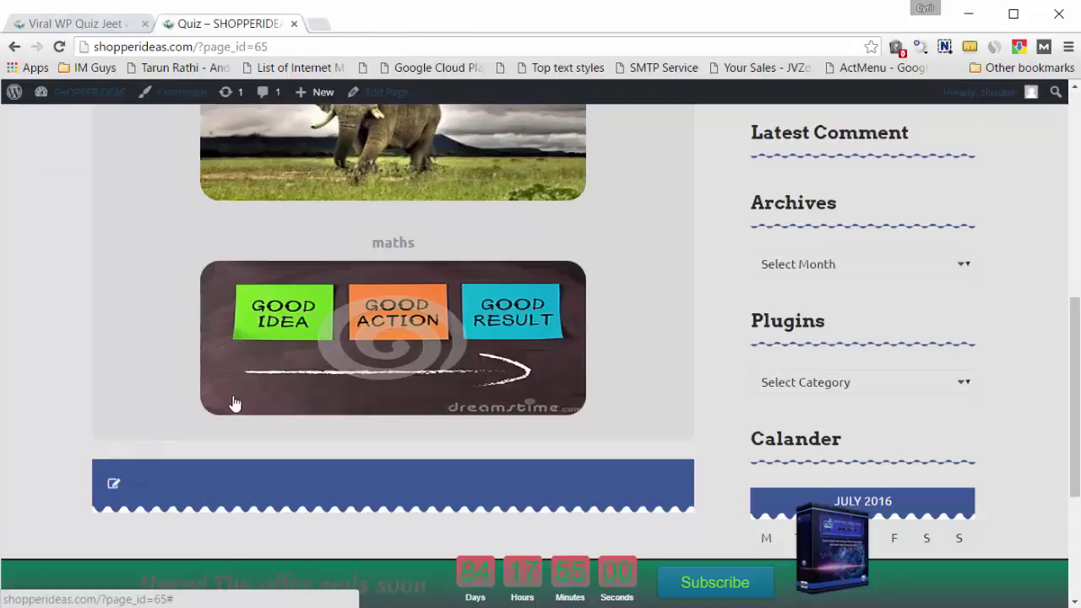
key(F5)
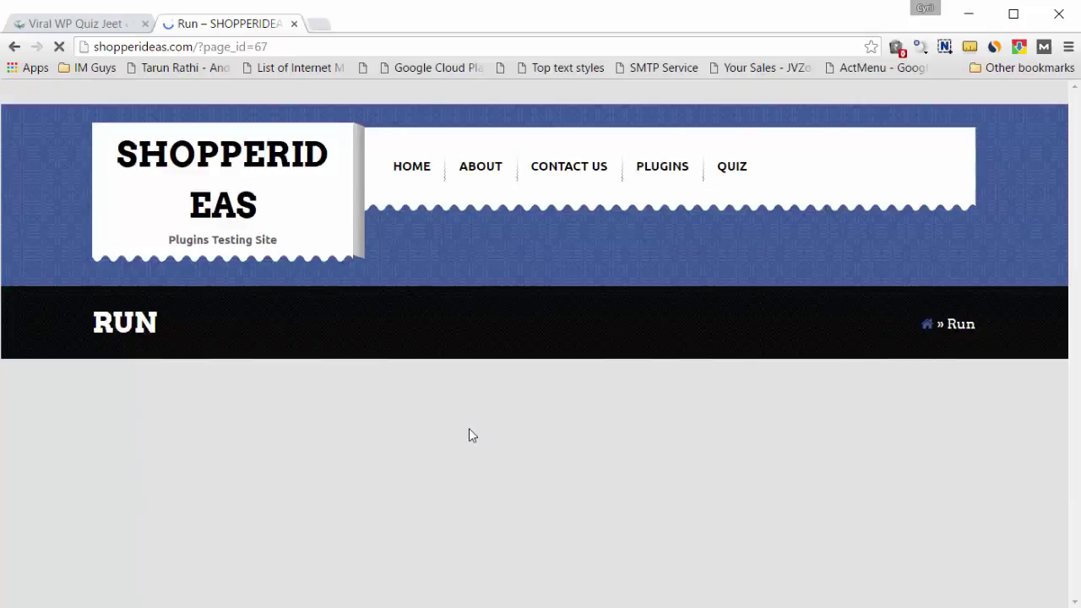
scroll(470, 429, down, 4)
scroll(470, 429, down, 2)
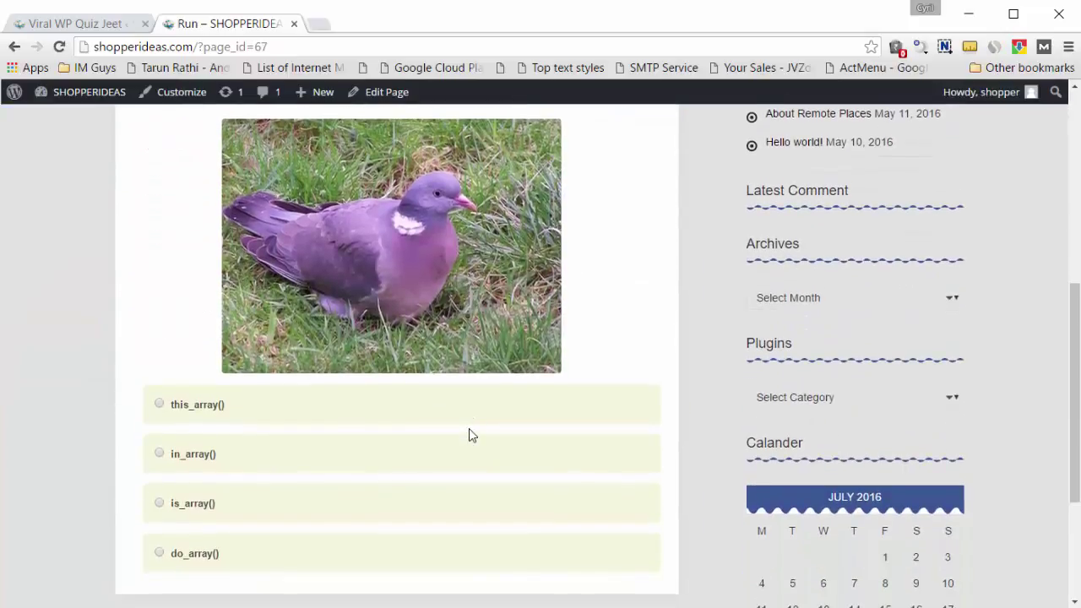
scroll(470, 430, down, 3)
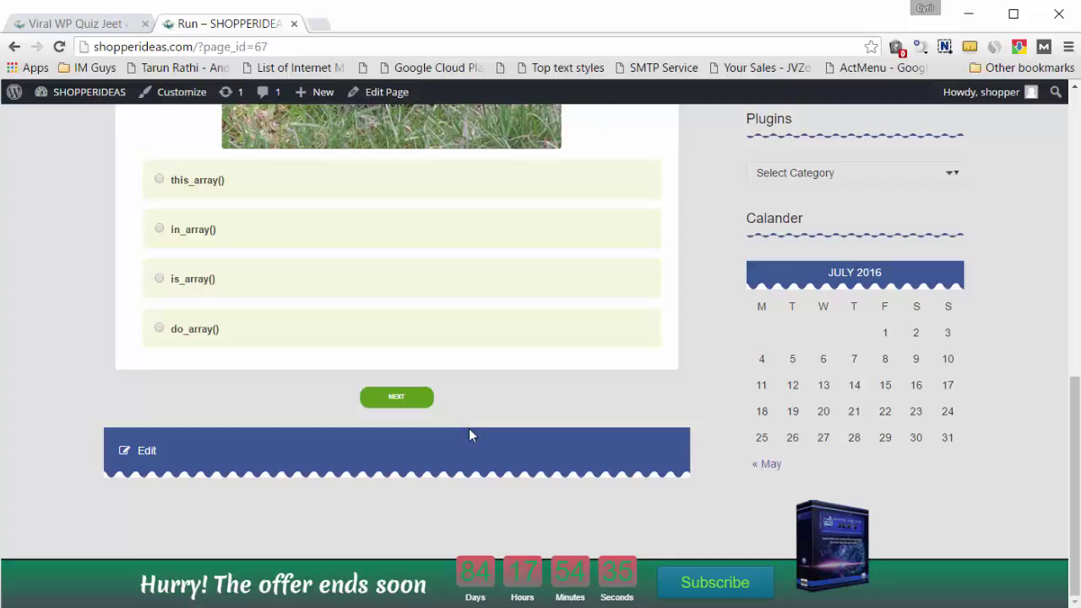
scroll(469, 435, up, 7)
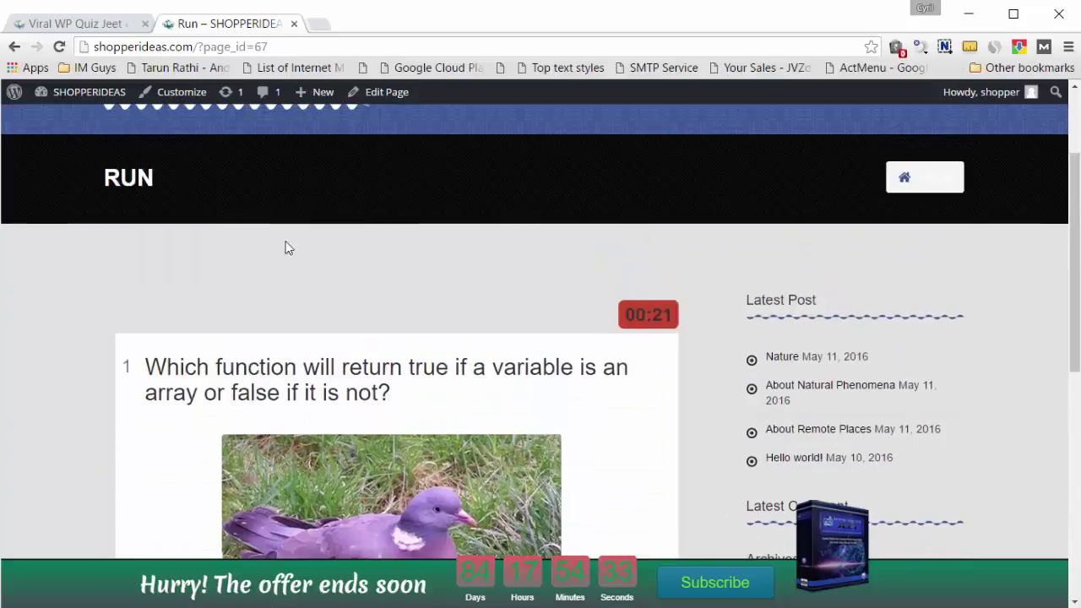
click(90, 25)
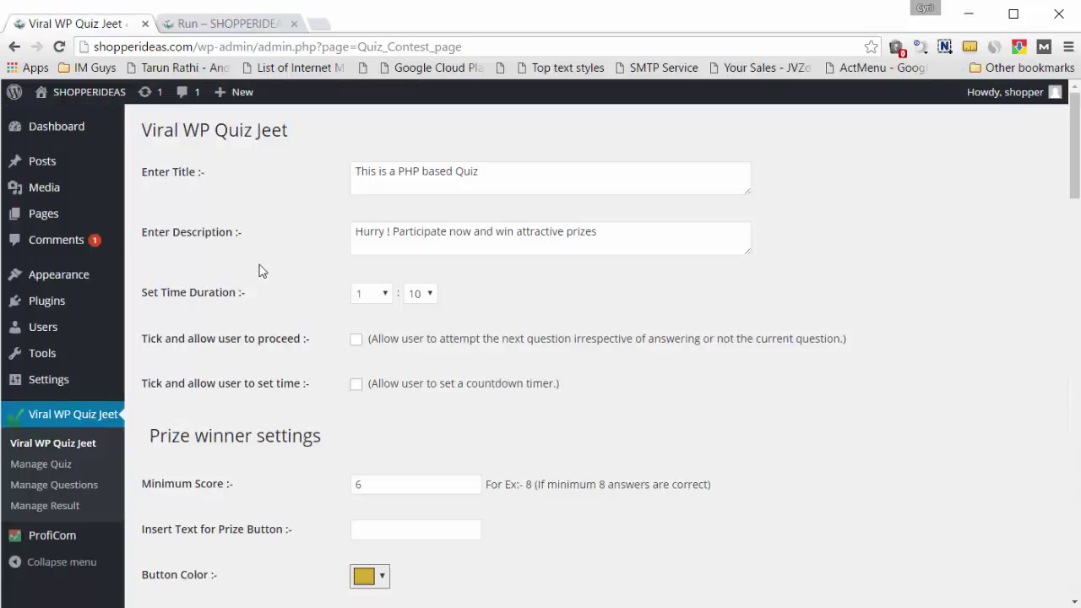